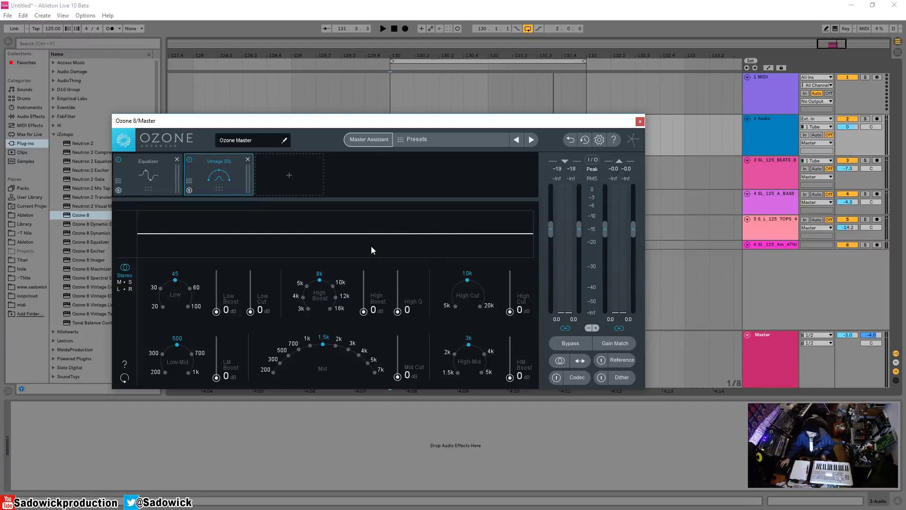
# View the Equalizer module, return to the Vintage EQ, and set its Low frequency to 45
pyautogui.click(152, 175)
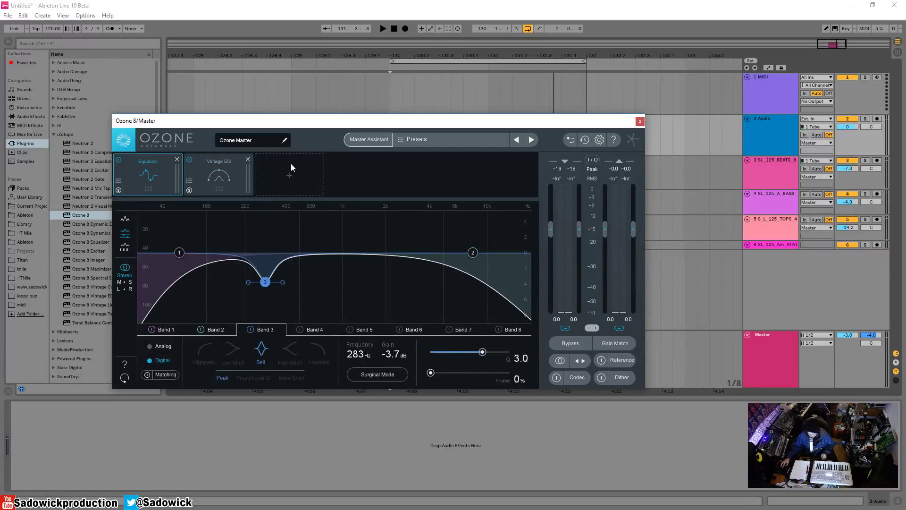
pyautogui.click(210, 171)
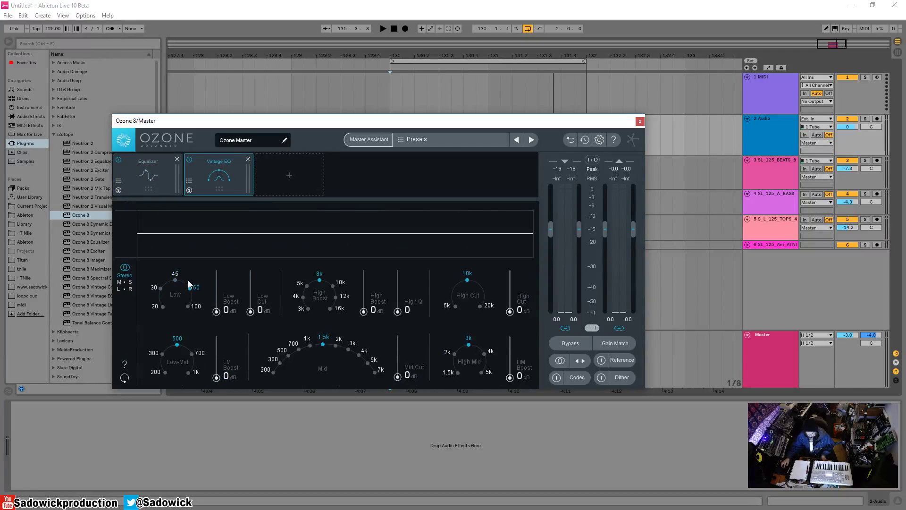
pyautogui.click(175, 279)
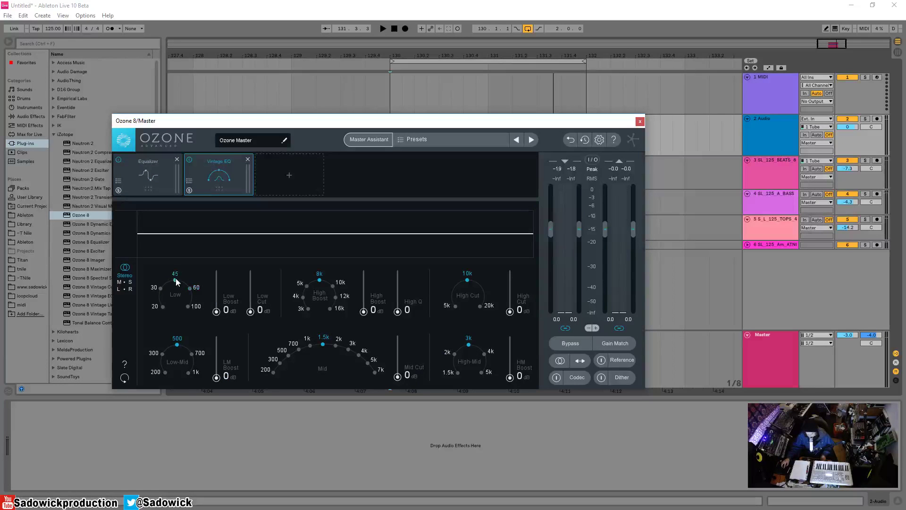
# Try a 5.4 dB High Boost at 8k with High Q at 6.6, and reset both controls to 0
pyautogui.click(320, 280)
pyautogui.moveTo(363, 312); pyautogui.dragTo(364, 282)
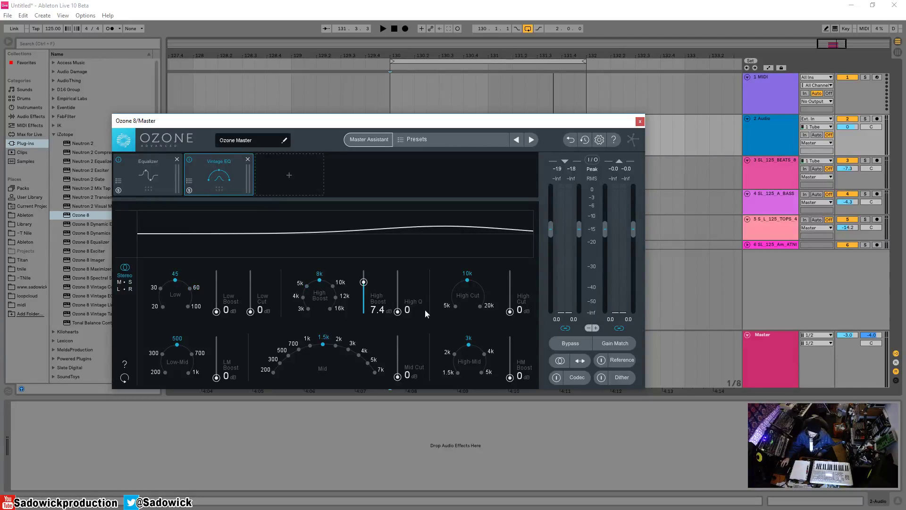
pyautogui.moveTo(398, 311); pyautogui.dragTo(402, 288)
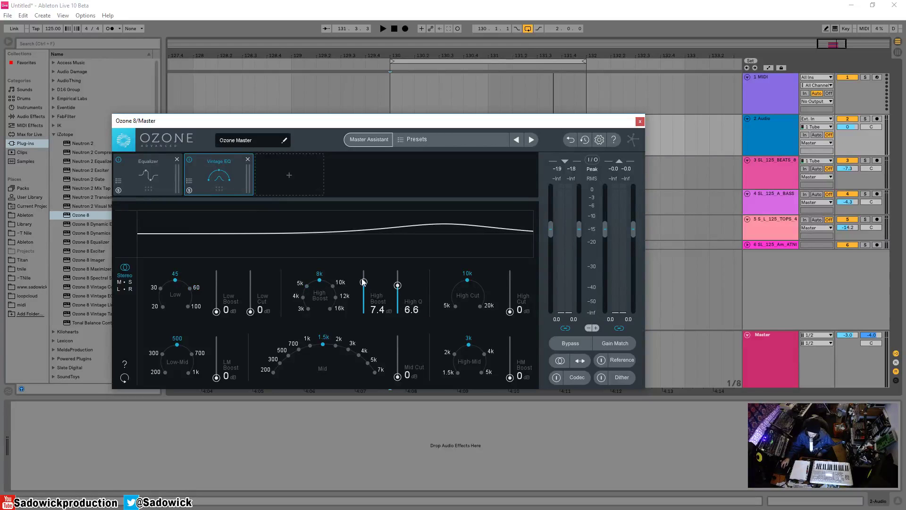
pyautogui.moveTo(362, 283); pyautogui.dragTo(361, 290)
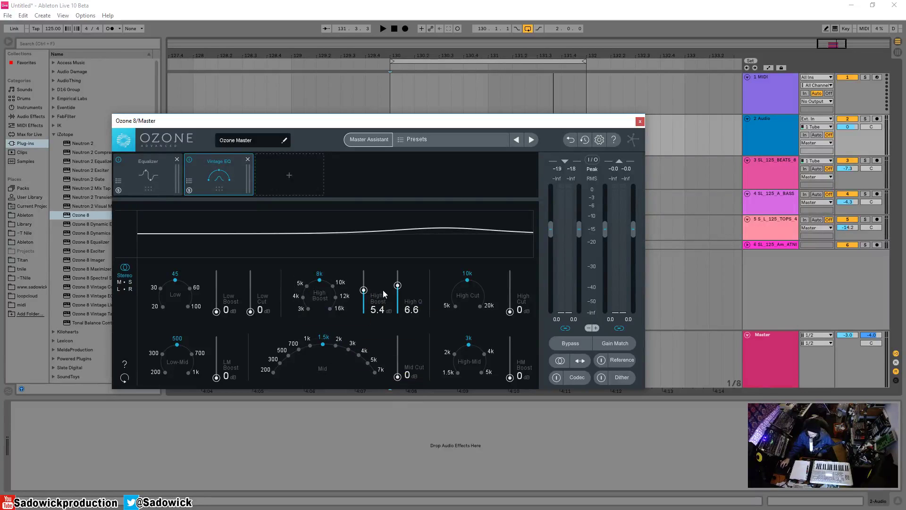
pyautogui.moveTo(397, 286); pyautogui.dragTo(370, 328)
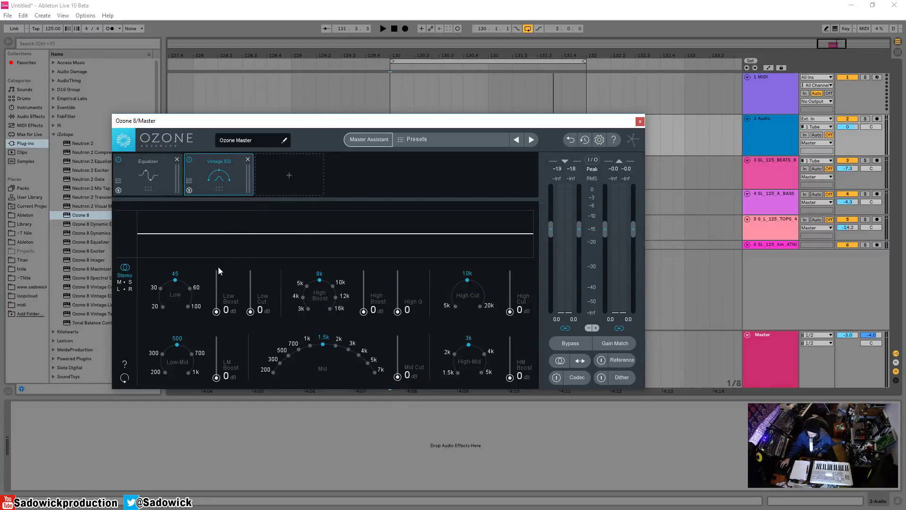
# Try a Low Boost of 10 dB at 45 in the Vintage EQ, and reset it to 0 dB
pyautogui.moveTo(309, 125); pyautogui.dragTo(311, 132)
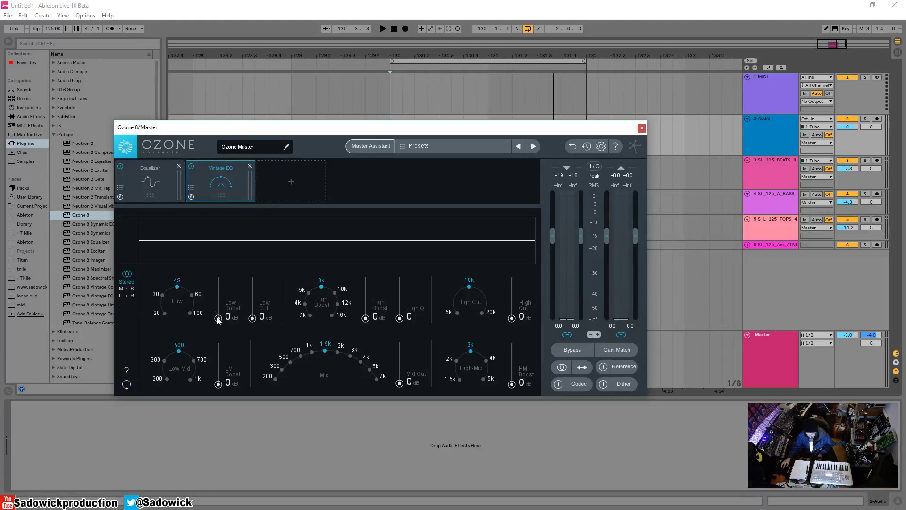
pyautogui.moveTo(218, 322); pyautogui.dragTo(242, 267)
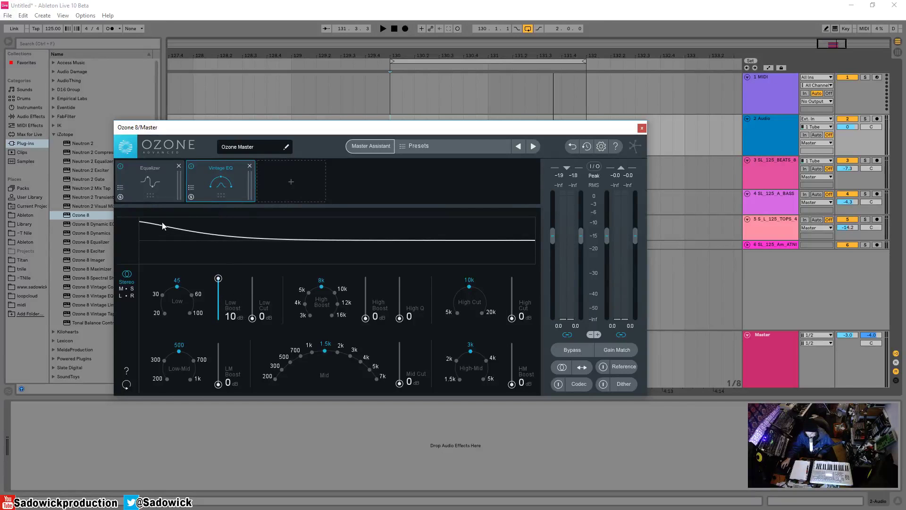
pyautogui.moveTo(162, 227); pyautogui.dragTo(228, 339)
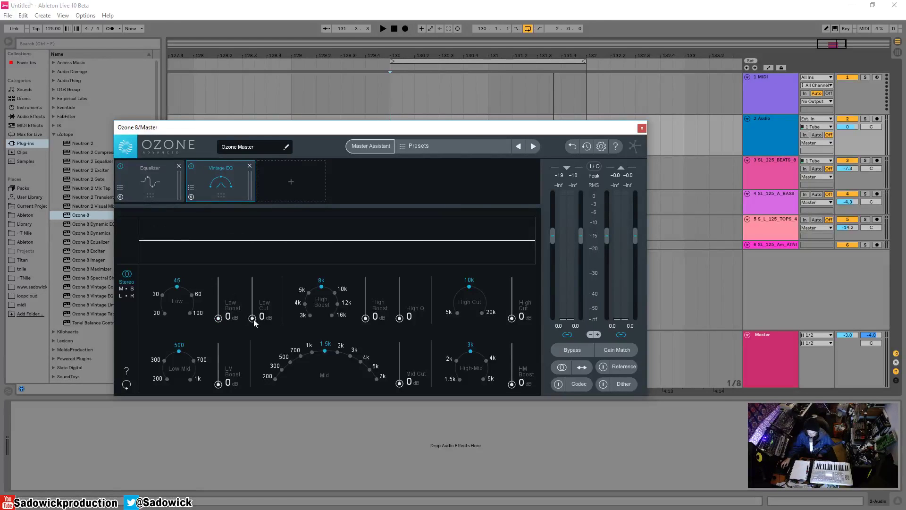
# Set Low Boost to 5.8 dB and Low Cut to 5.2 dB, and compare playback with the Vintage EQ bypassed and enabled
pyautogui.moveTo(253, 319)
pyautogui.mouseDown()
pyautogui.moveTo(253, 304)
pyautogui.moveTo(254, 317)
pyautogui.moveTo(219, 313)
pyautogui.moveTo(220, 295)
pyautogui.moveTo(254, 317)
pyautogui.moveTo(253, 304)
pyautogui.mouseUp()
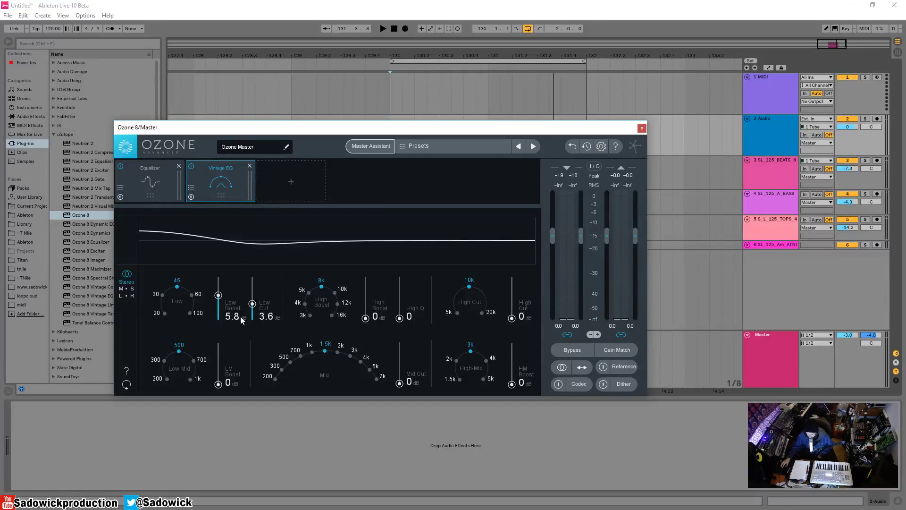
pyautogui.moveTo(252, 303); pyautogui.dragTo(254, 299)
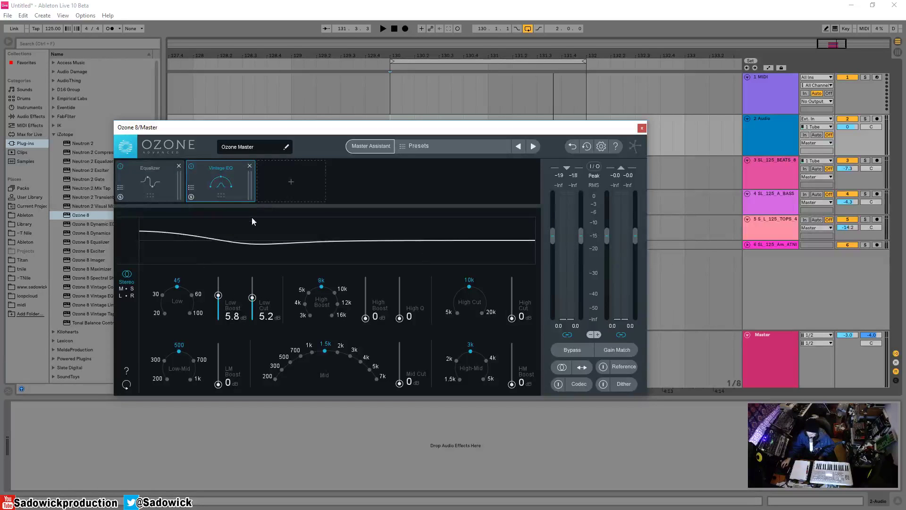
pyautogui.click(192, 167)
pyautogui.press('space')
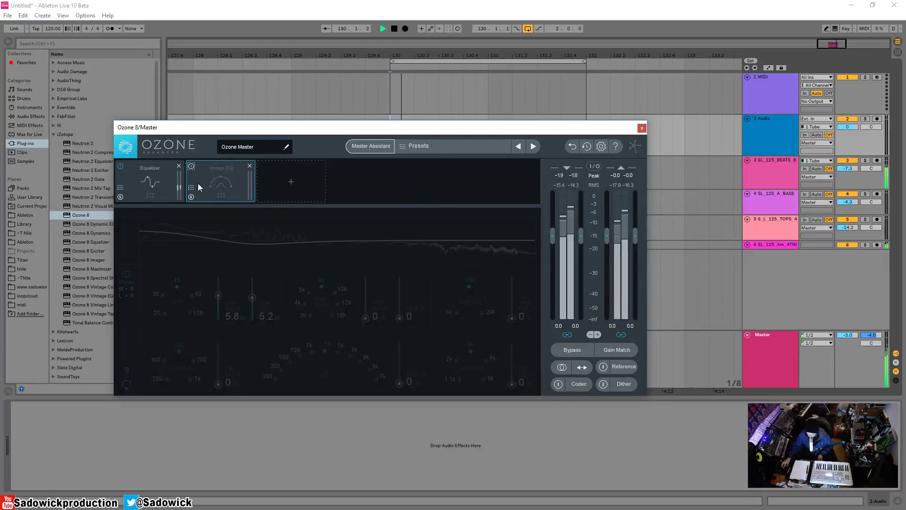
pyautogui.click(192, 166)
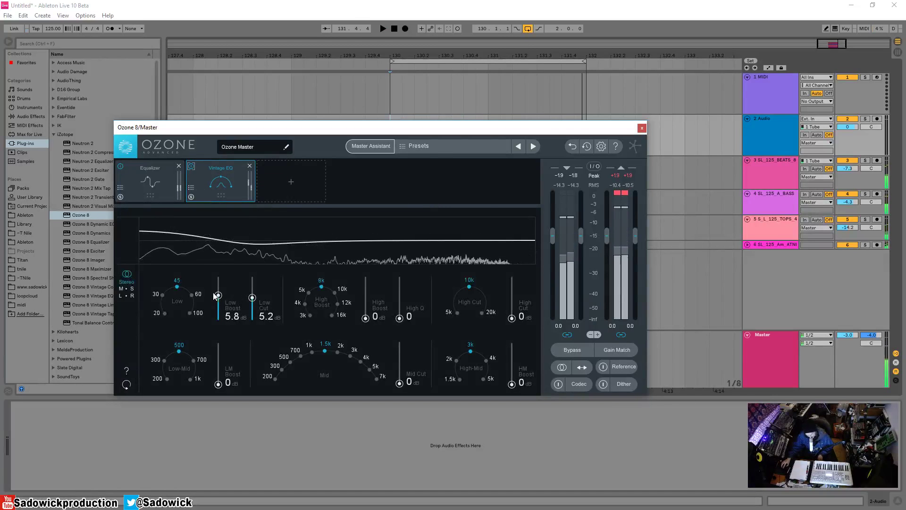
pyautogui.press('space')
# Set the Low frequency to 60, Low Cut to 10 dB and Low Boost to 5.9 dB, auditioning the loop while adjusting
pyautogui.moveTo(215, 296); pyautogui.dragTo(252, 292)
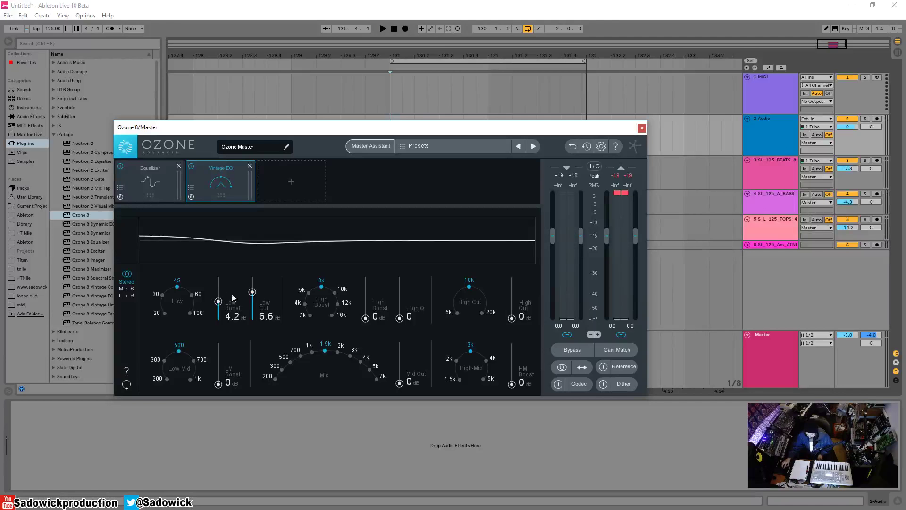
pyautogui.press('space')
pyautogui.moveTo(253, 293); pyautogui.dragTo(218, 301)
pyautogui.click(192, 294)
pyautogui.click(177, 287)
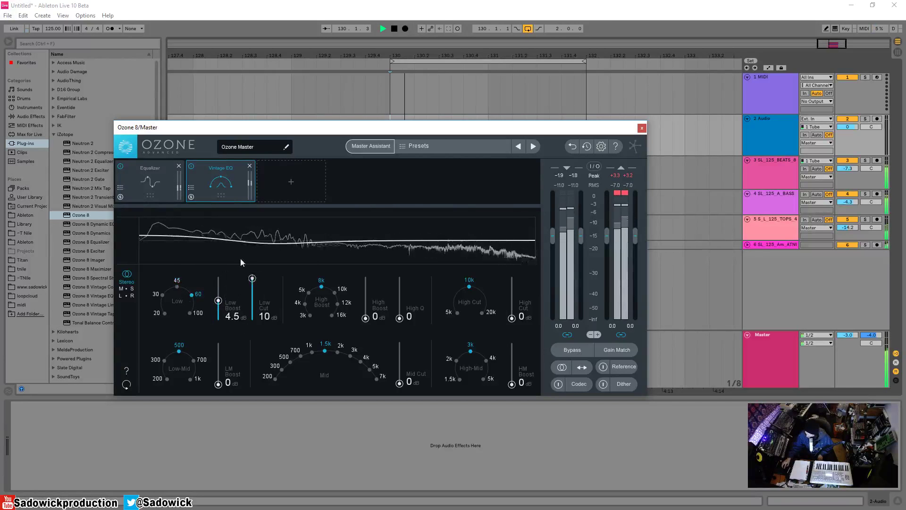
pyautogui.press('space')
pyautogui.moveTo(253, 279); pyautogui.dragTo(222, 295)
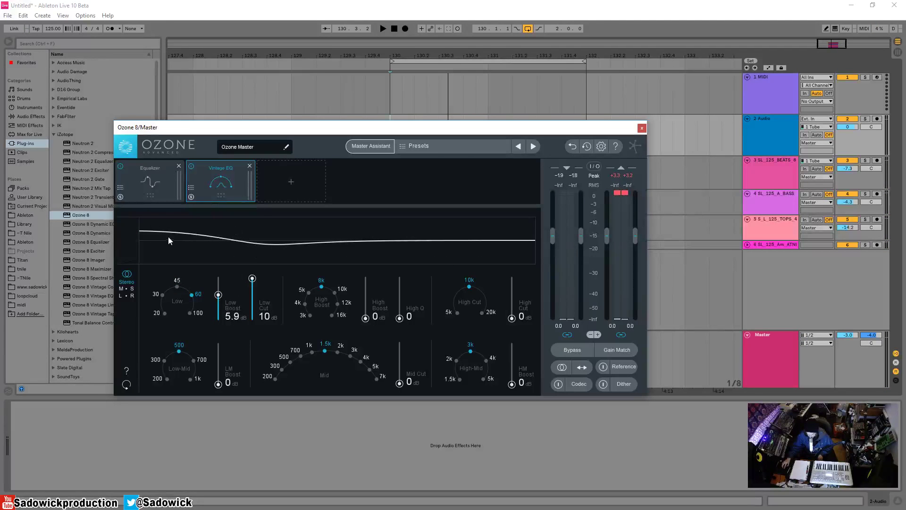
# Add a Post EQ module and shape band 1 as a Resonant low shelf at 173 Hz with 0.5 dB gain and Q 2.2
pyautogui.click(311, 169)
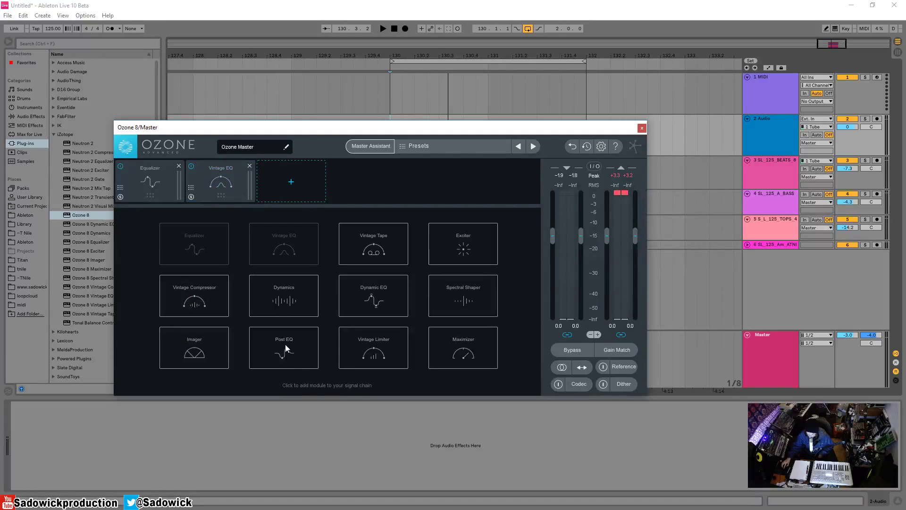
pyautogui.click(285, 344)
pyautogui.click(208, 260)
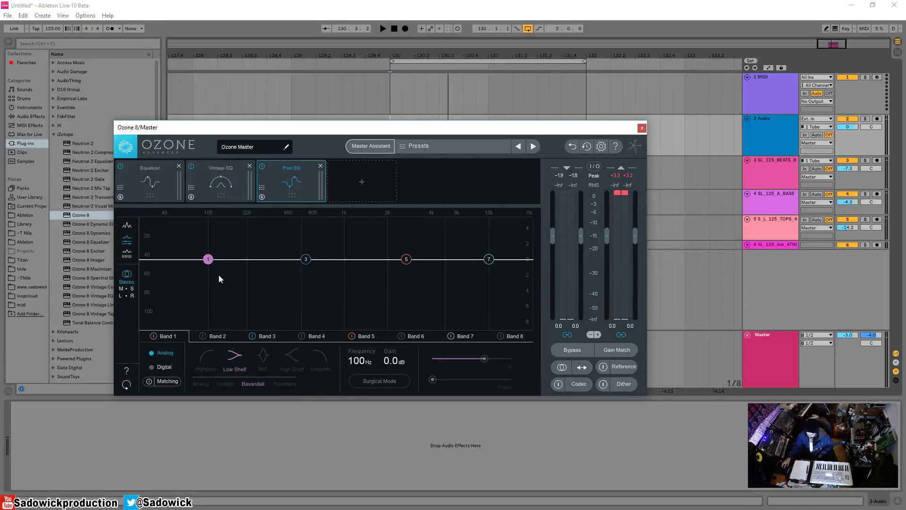
pyautogui.click(291, 386)
pyautogui.moveTo(209, 259); pyautogui.dragTo(240, 256)
pyautogui.scroll(5, 241, 254)
pyautogui.scroll(10, 246, 252)
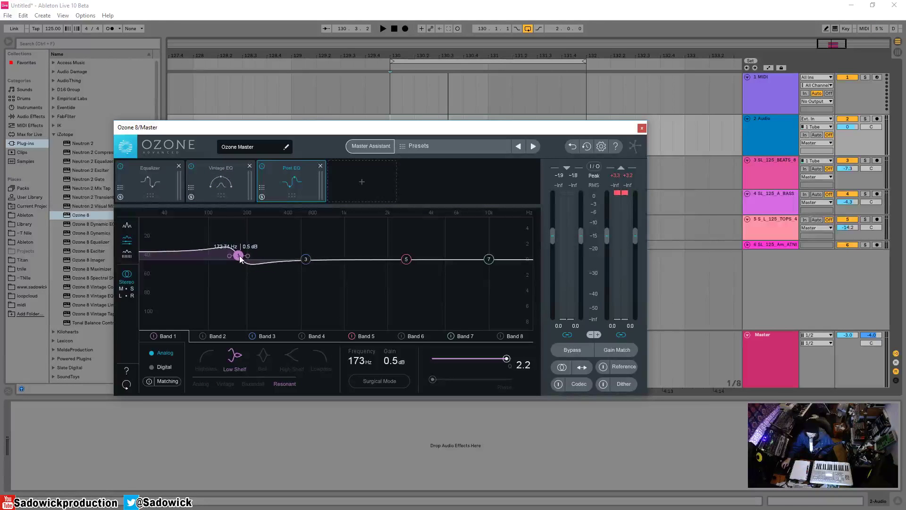
# Set the Vintage EQ's Mid frequency to 3k, and try a Mid Cut before resetting it to 0 dB
pyautogui.click(224, 185)
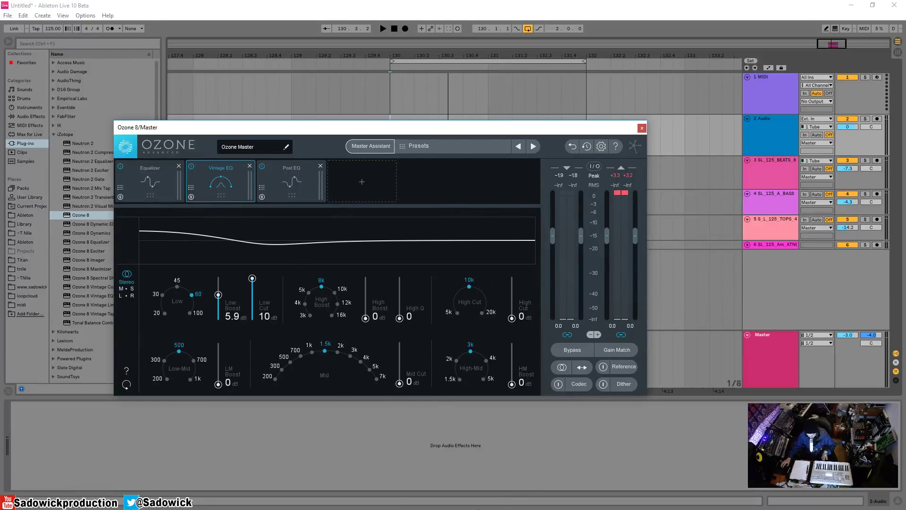
pyautogui.click(351, 356)
pyautogui.moveTo(399, 384); pyautogui.dragTo(405, 362)
pyautogui.doubleClick(405, 362)
# Set the Vintage EQ's HM Boost to 4.2 dB with the High-Mid frequency at 5k
pyautogui.moveTo(512, 383)
pyautogui.mouseDown()
pyautogui.moveTo(511, 348)
pyautogui.moveTo(512, 368)
pyautogui.mouseUp()
pyautogui.click(486, 361)
pyautogui.click(485, 378)
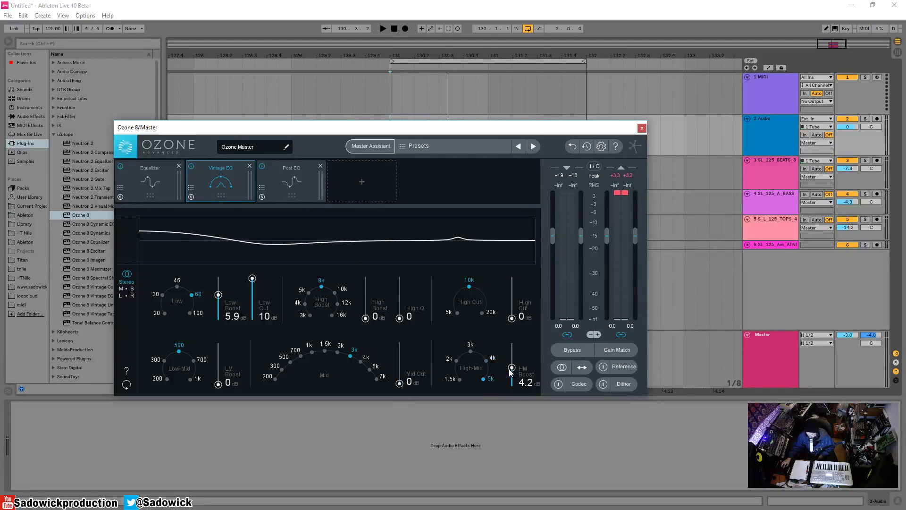